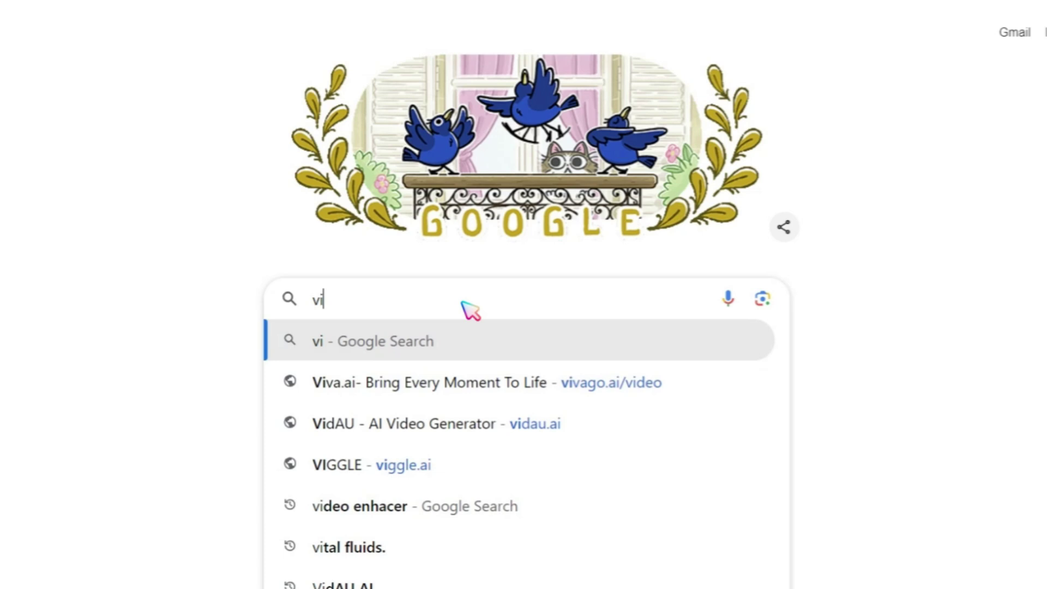
- Search Google for vidau and open the 'VidAU - AI Video Generator' result
{"action": "key", "text": "Return"}
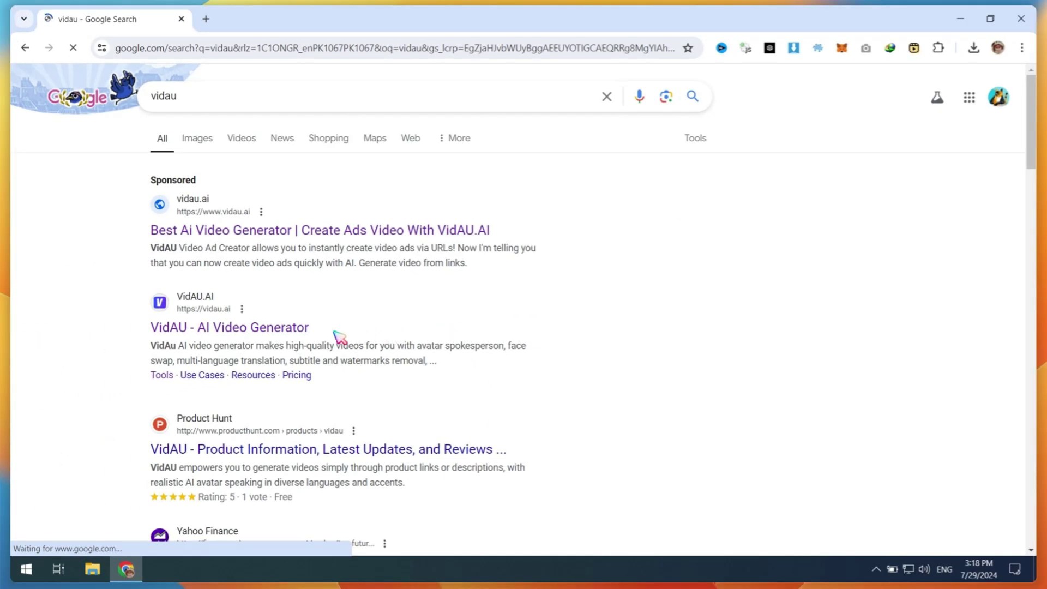
{"action": "left_click", "coordinate": [236, 328]}
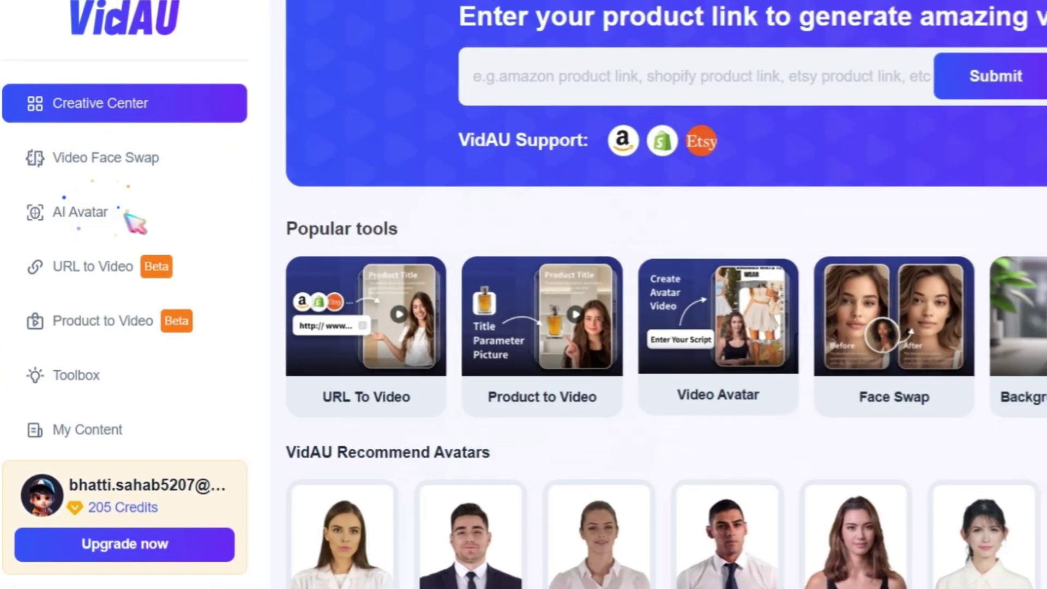
- Go to AI Avatar and look over the Still, Motion and Studio avatar options
{"action": "left_click", "coordinate": [136, 223]}
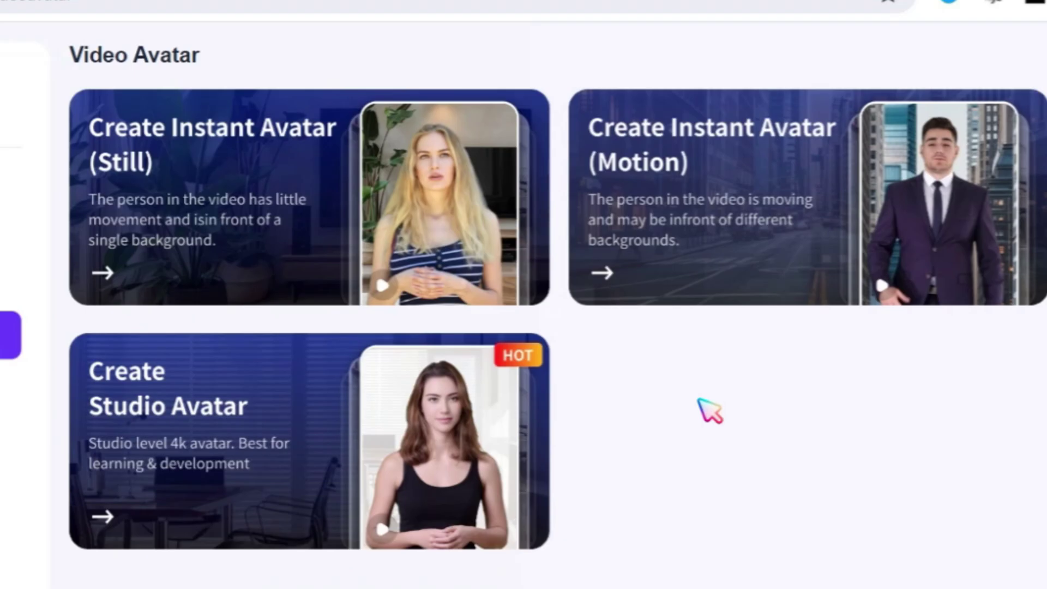
{"action": "mouse_move", "coordinate": [252, 216]}
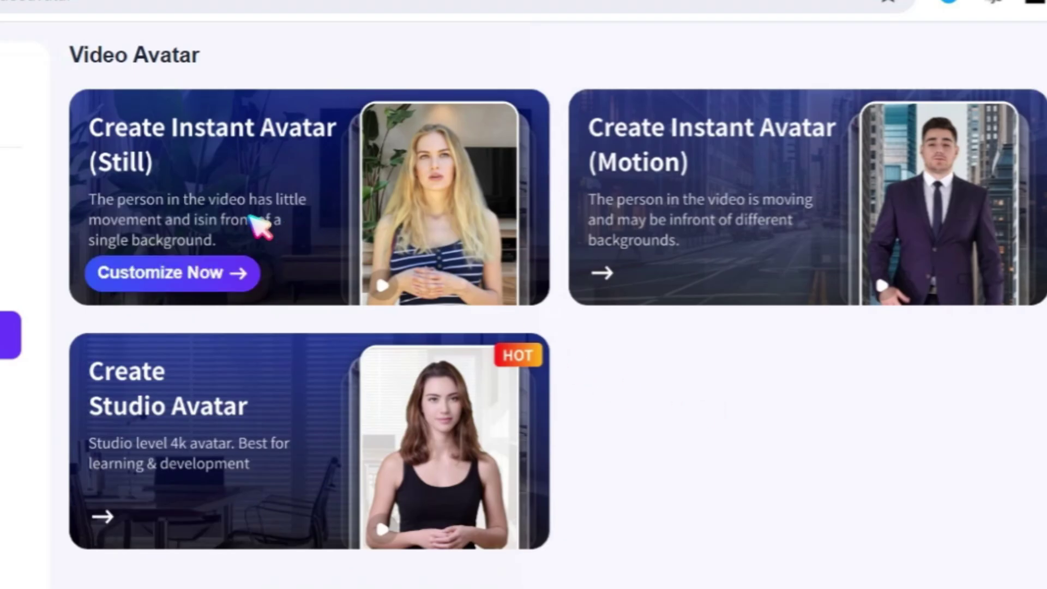
{"action": "mouse_move", "coordinate": [672, 217]}
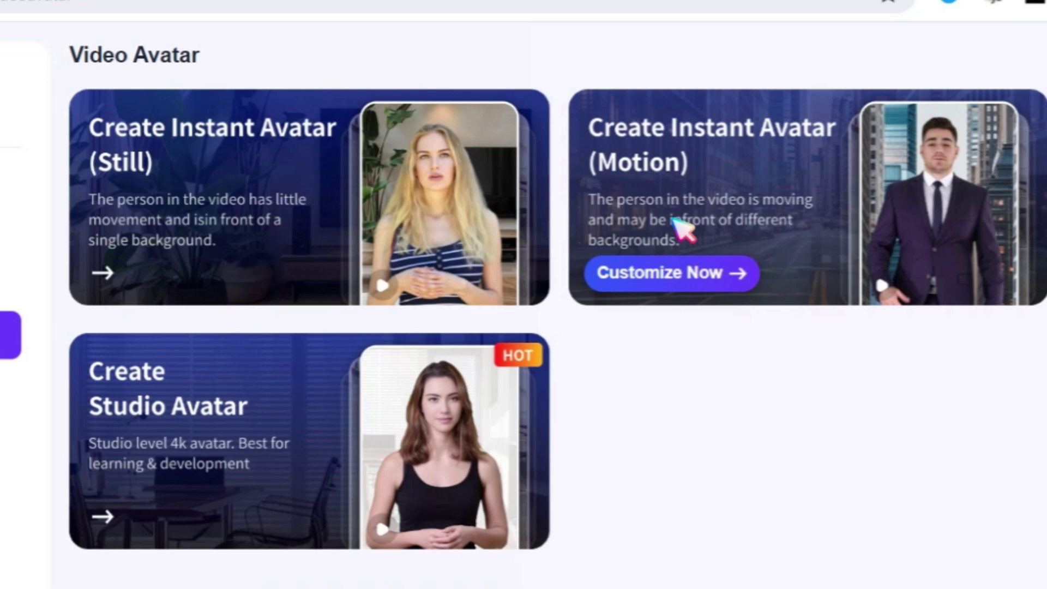
{"action": "mouse_move", "coordinate": [489, 429]}
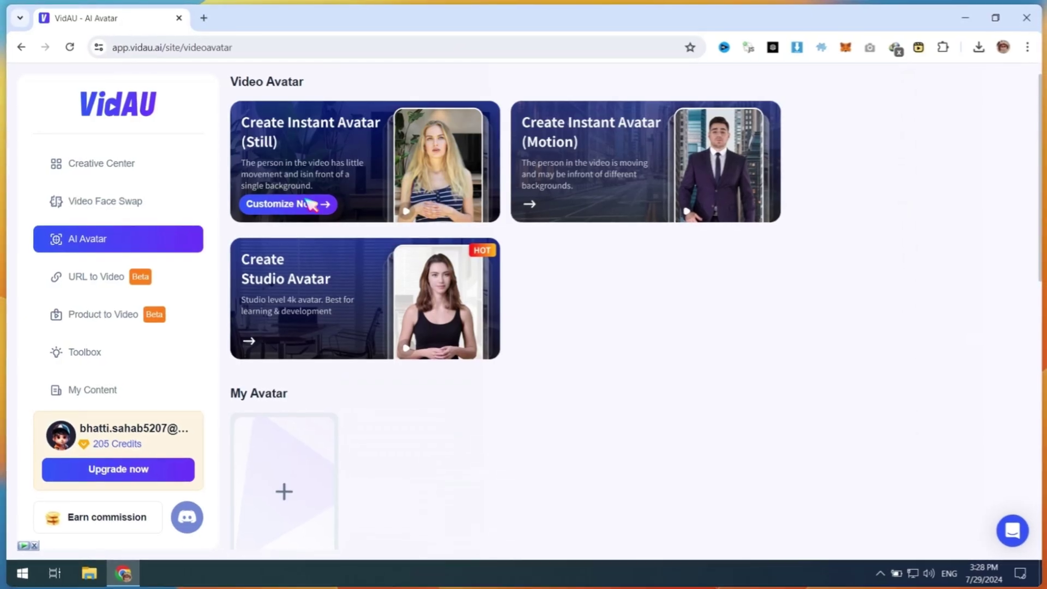
- Start a Still Instant Avatar and name the model 'Ai Avatar'
{"action": "left_click", "coordinate": [191, 273]}
{"action": "scroll", "coordinate": [457, 226], "scroll_direction": "down", "scroll_amount": 2}
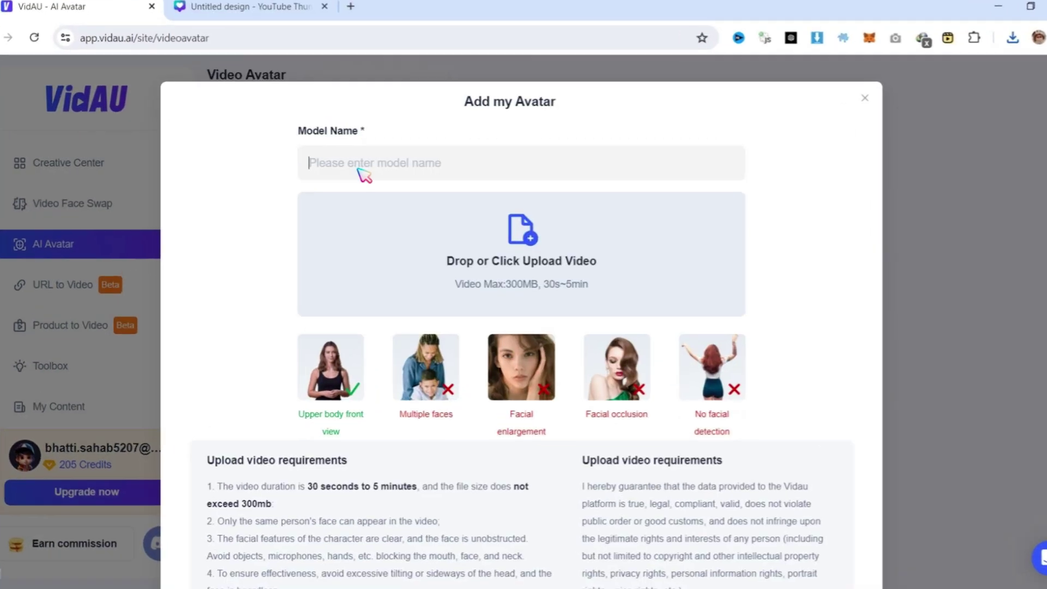
{"action": "left_click", "coordinate": [358, 173]}
{"action": "type", "text": "Ai Avatar"}
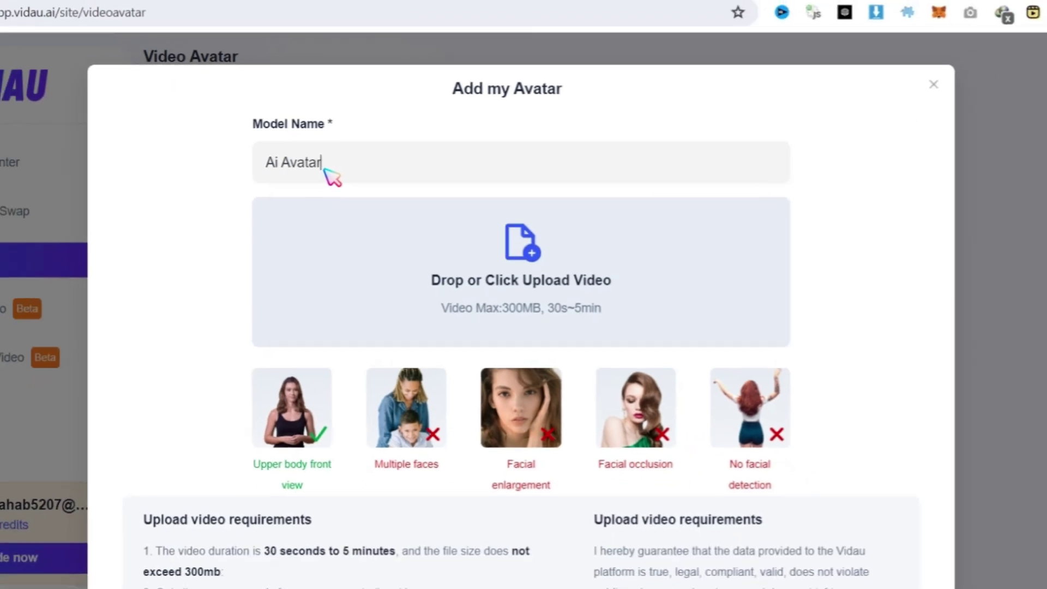
- Preview Untitled design (1).mp4, choose it as the avatar video, and upload the avatar
{"action": "left_click", "coordinate": [519, 240]}
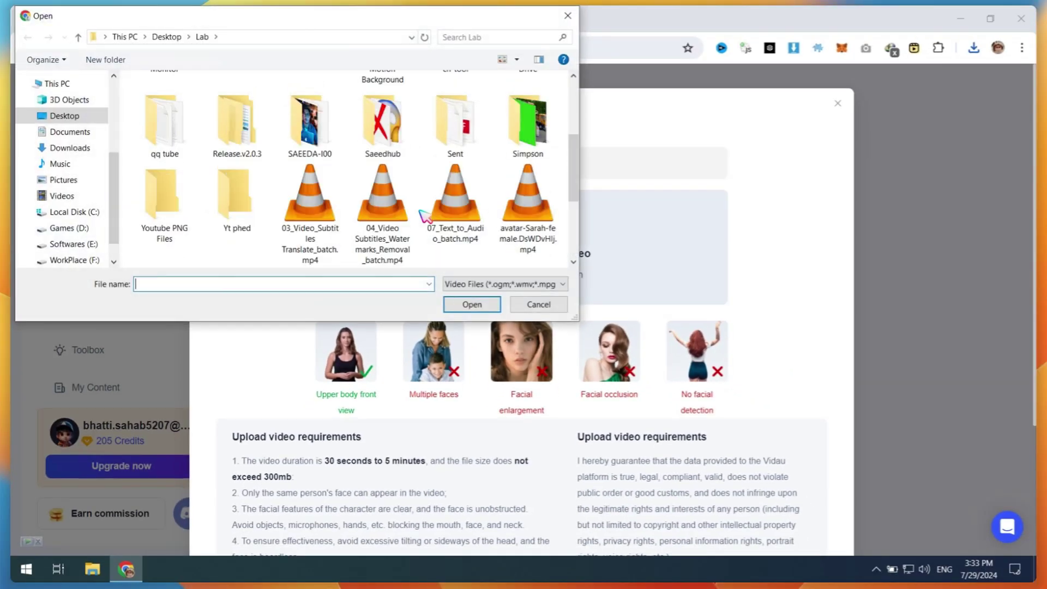
{"action": "scroll", "coordinate": [423, 216], "scroll_direction": "down", "scroll_amount": 5}
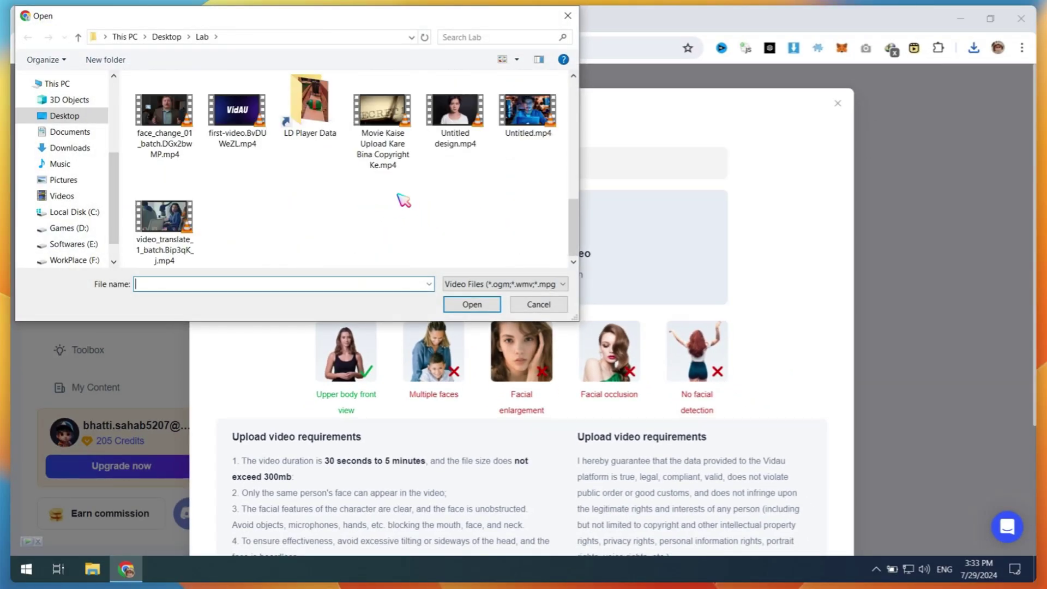
{"action": "left_click", "coordinate": [455, 112]}
{"action": "right_click", "coordinate": [457, 133]}
{"action": "left_click", "coordinate": [465, 143]}
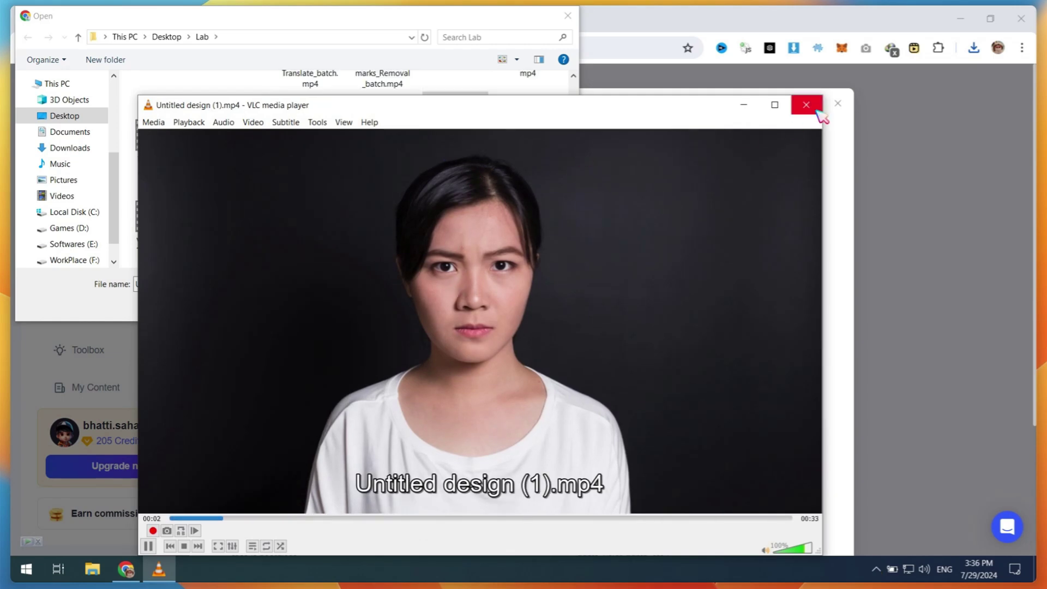
{"action": "left_click", "coordinate": [807, 105]}
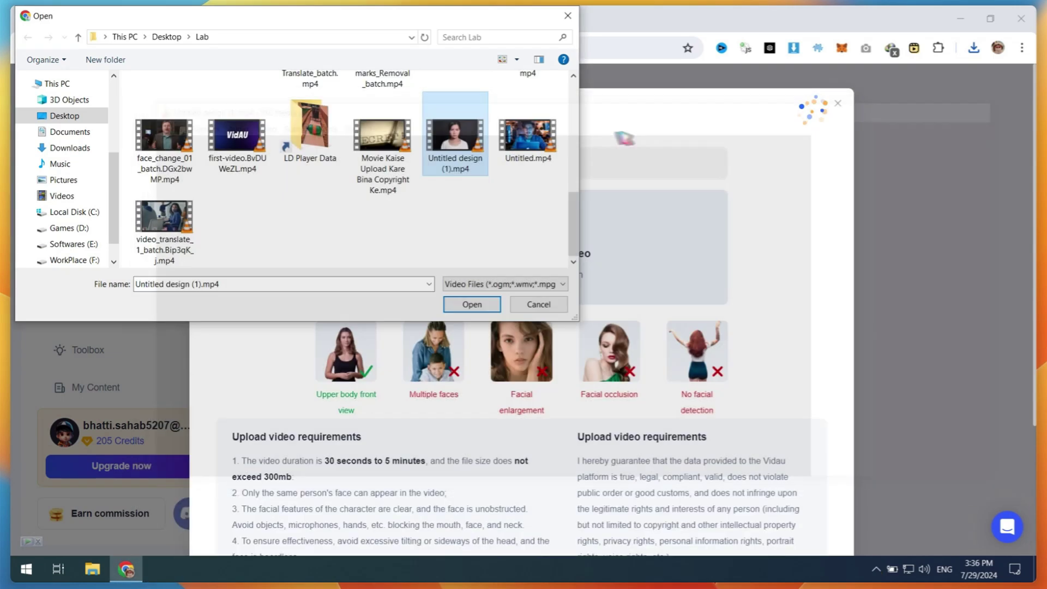
{"action": "double_click", "coordinate": [473, 141]}
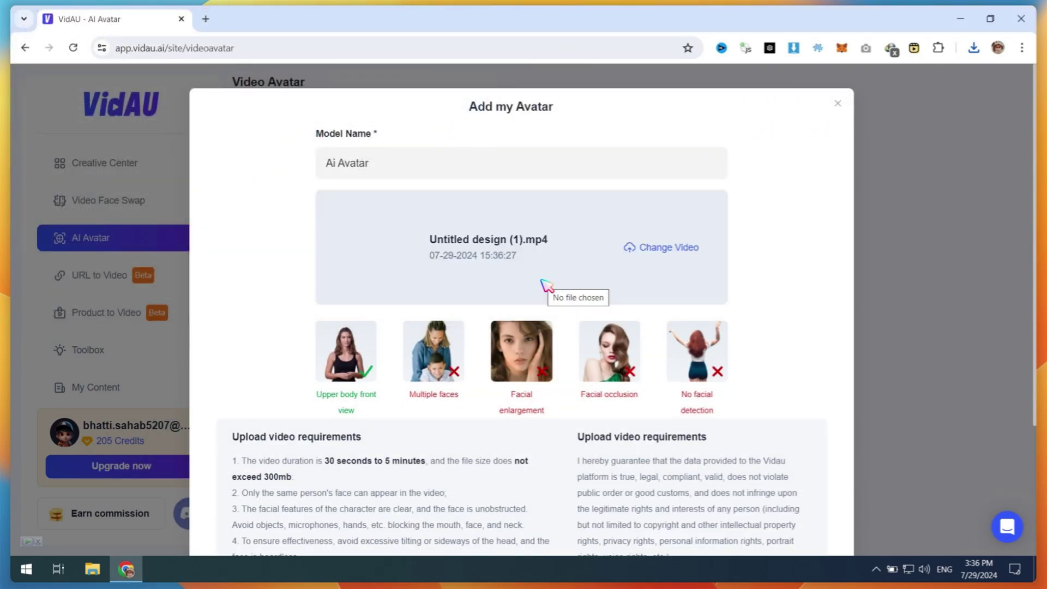
{"action": "scroll", "coordinate": [547, 284], "scroll_direction": "down", "scroll_amount": 3}
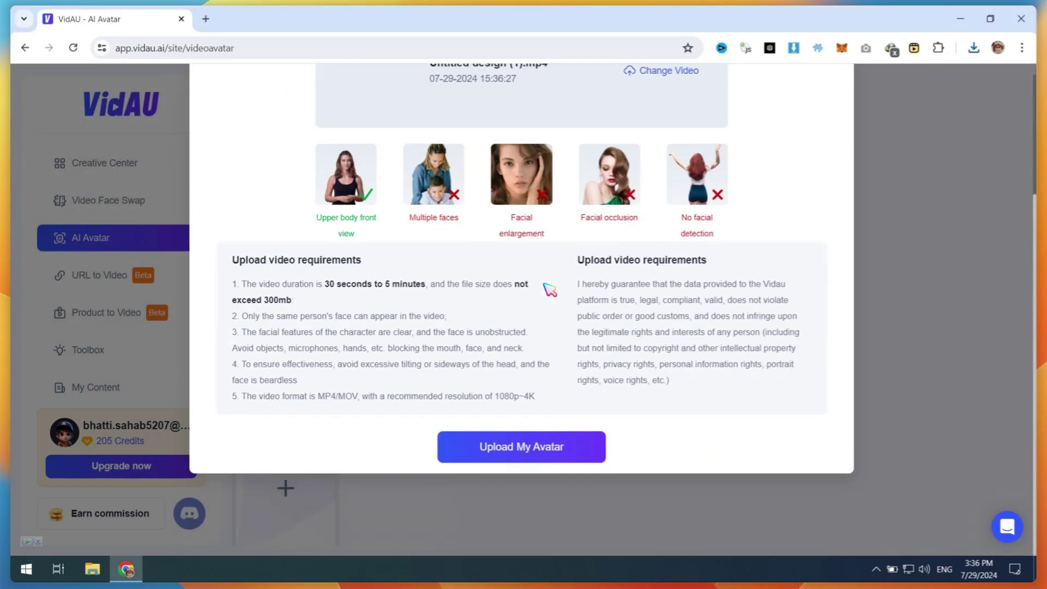
{"action": "left_click", "coordinate": [530, 451]}
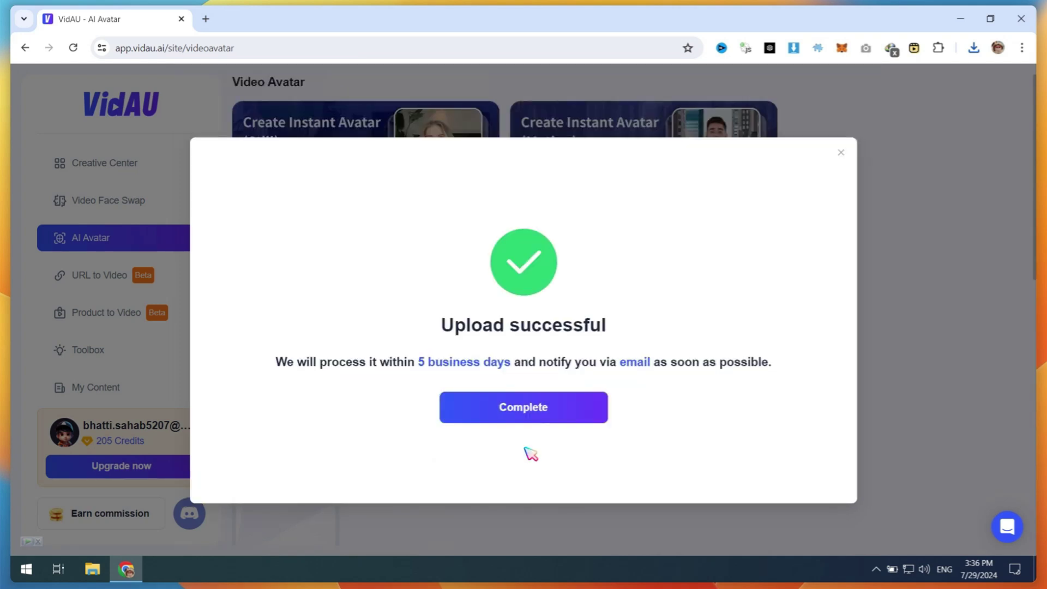
- Dismiss the upload confirmation and start a new avatar video with Sarah
{"action": "left_click", "coordinate": [507, 419]}
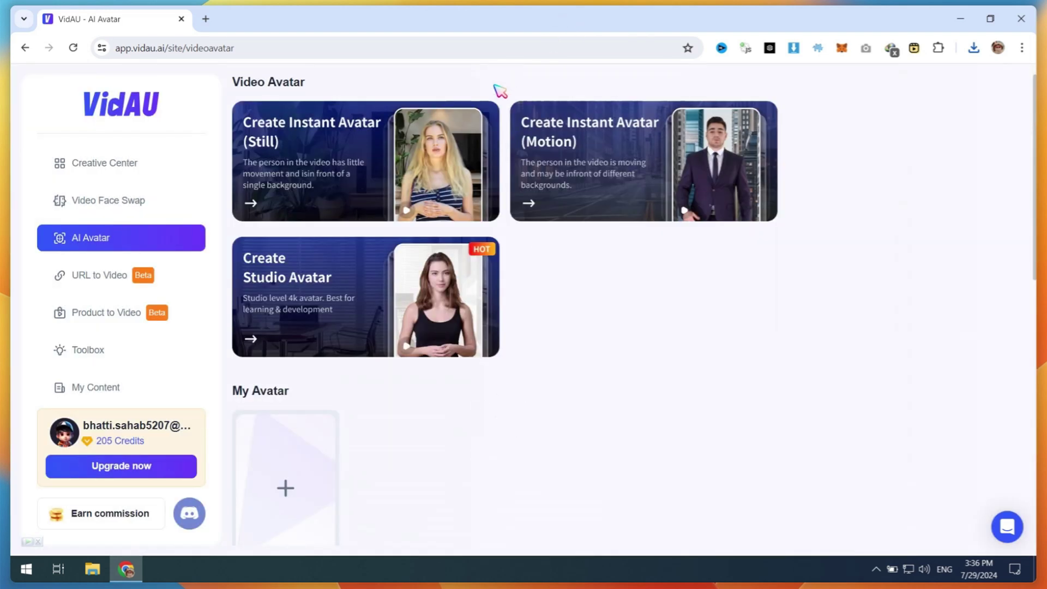
{"action": "scroll", "coordinate": [443, 357], "scroll_direction": "down", "scroll_amount": 7}
{"action": "mouse_move", "coordinate": [443, 356]}
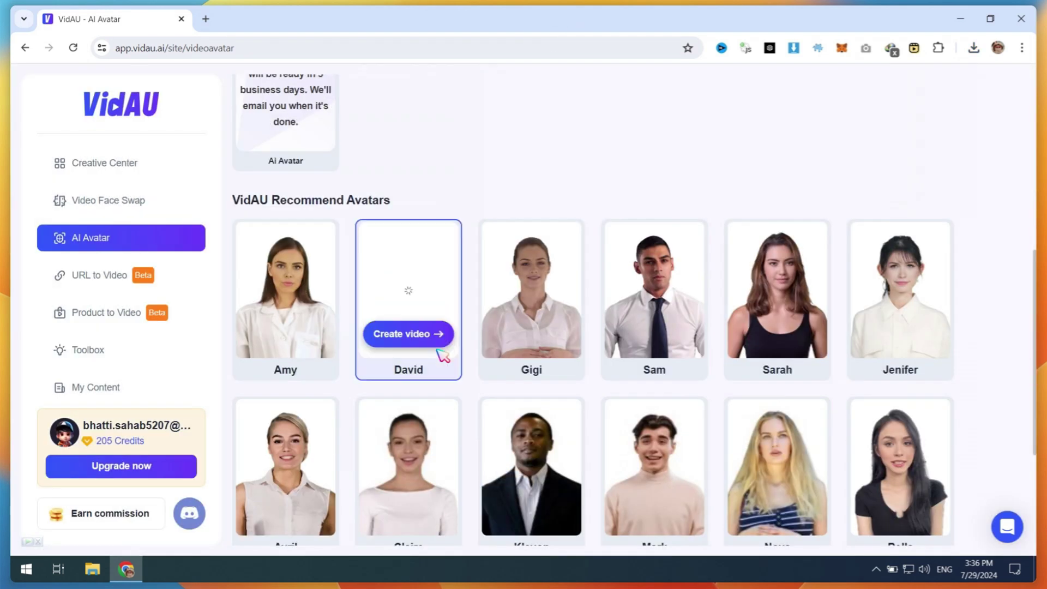
{"action": "scroll", "coordinate": [584, 323], "scroll_direction": "down", "scroll_amount": 1}
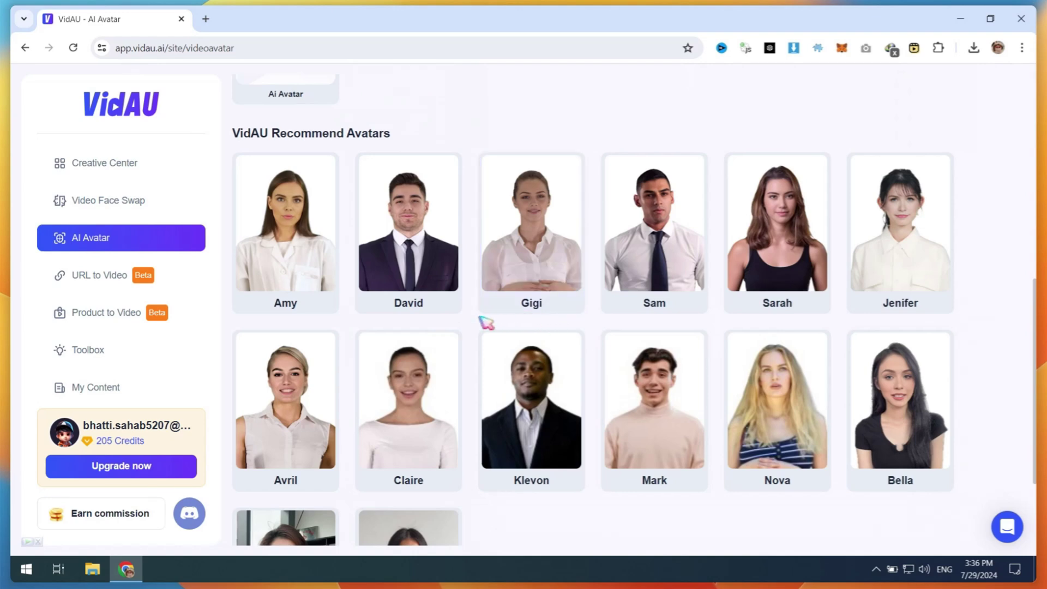
{"action": "left_click", "coordinate": [772, 270]}
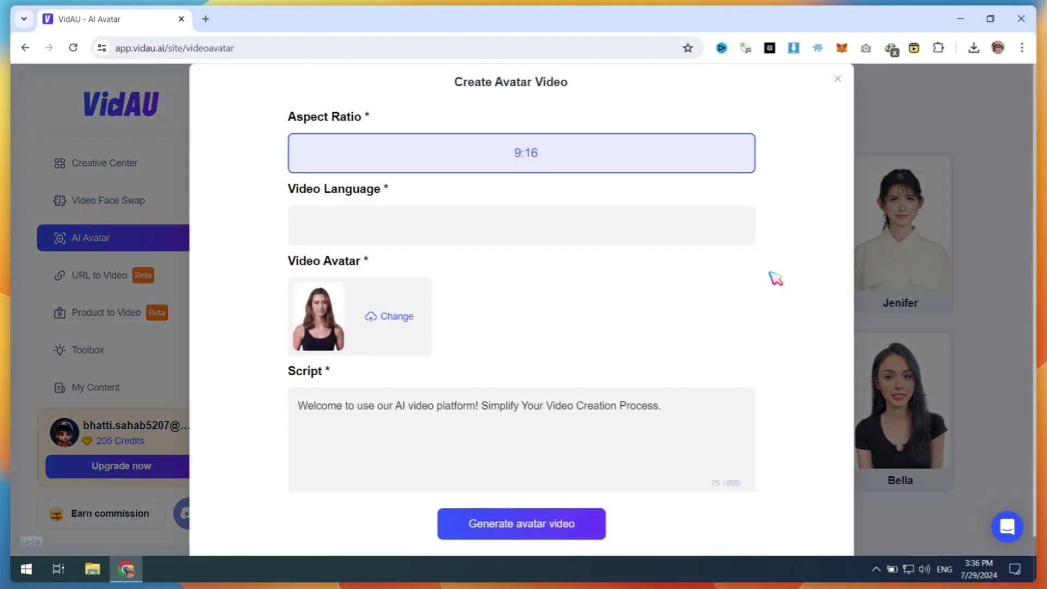
- Set the video language to English and replace the script with the pasted text
{"action": "left_click", "coordinate": [487, 225]}
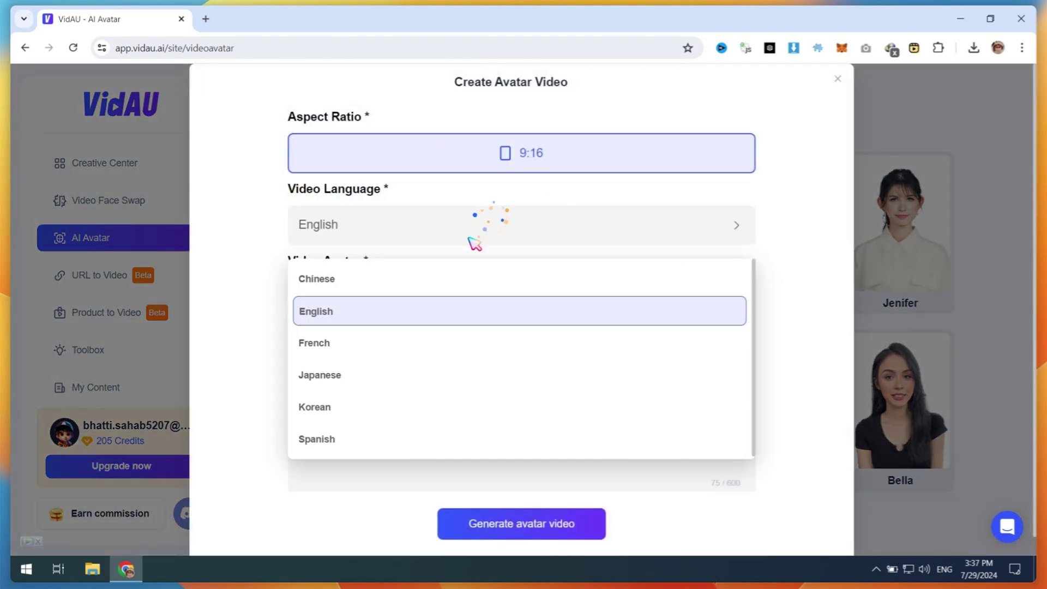
{"action": "left_click", "coordinate": [373, 311]}
{"action": "scroll", "coordinate": [404, 343], "scroll_direction": "down", "scroll_amount": 1}
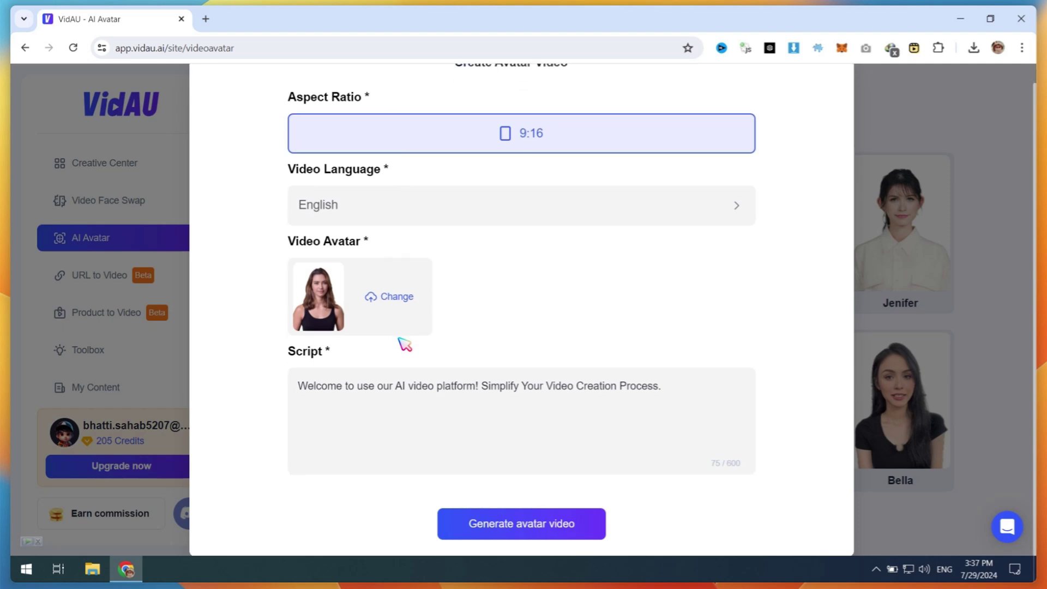
{"action": "left_click_drag", "start_coordinate": [639, 377], "coordinate": [304, 385]}
{"action": "key", "text": "ctrl+v"}
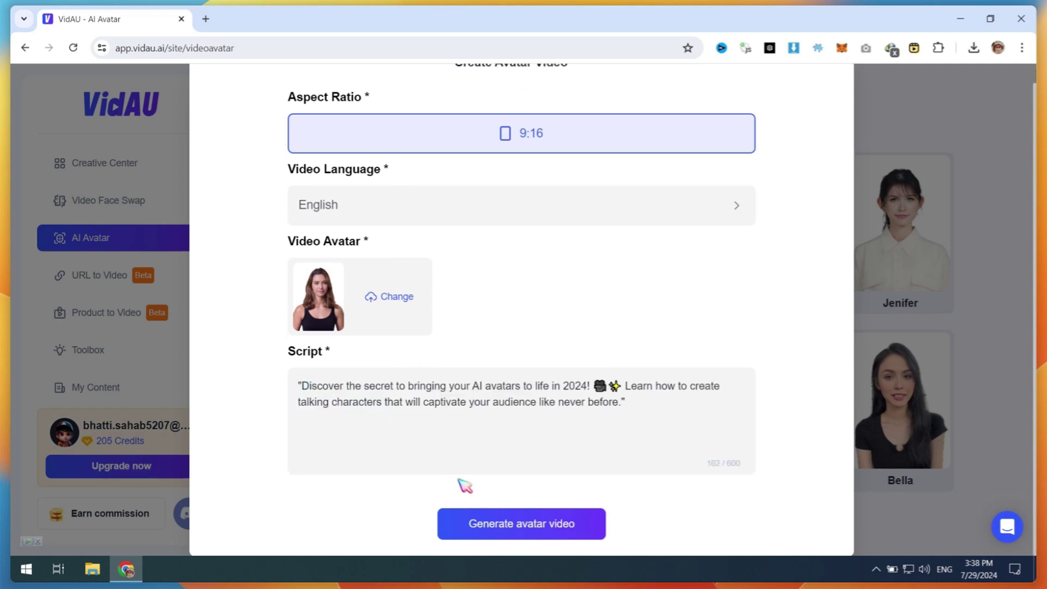
- Generate the avatar video and preview Sarah's voice in the editor
{"action": "left_click", "coordinate": [498, 524]}
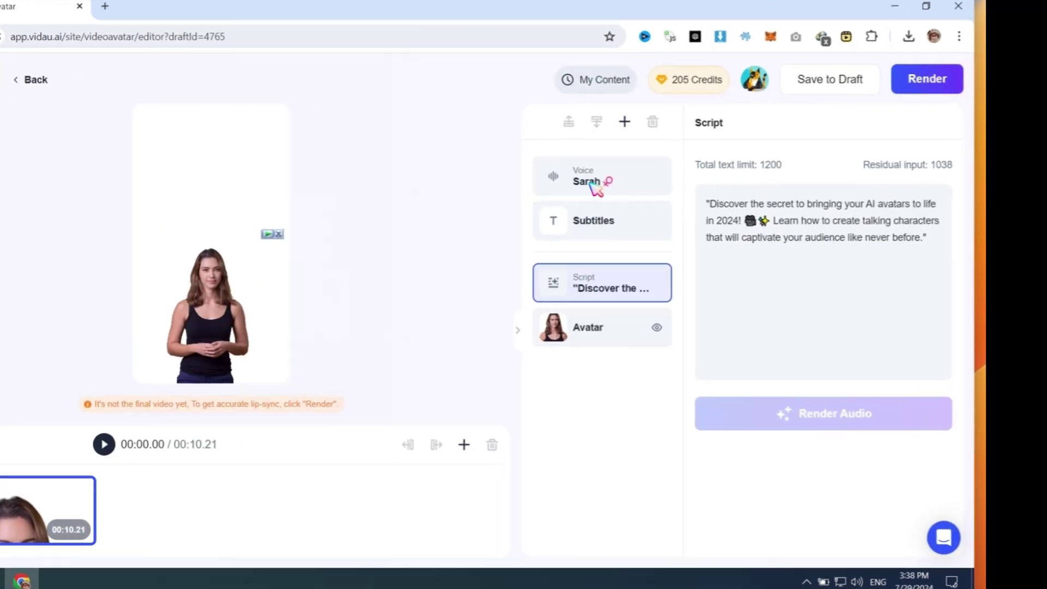
{"action": "left_click", "coordinate": [595, 178]}
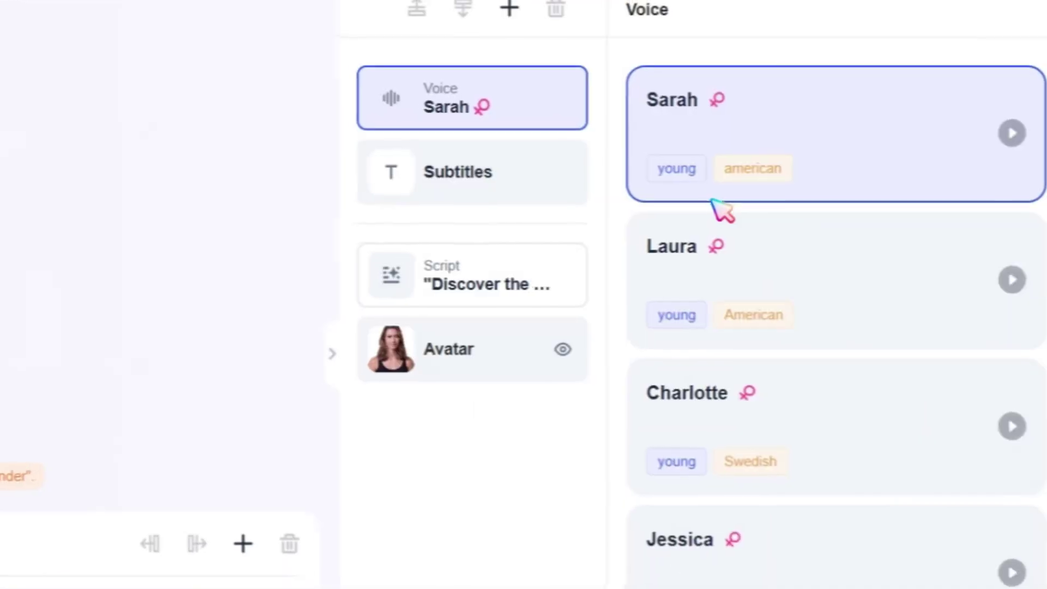
{"action": "left_click", "coordinate": [1013, 133]}
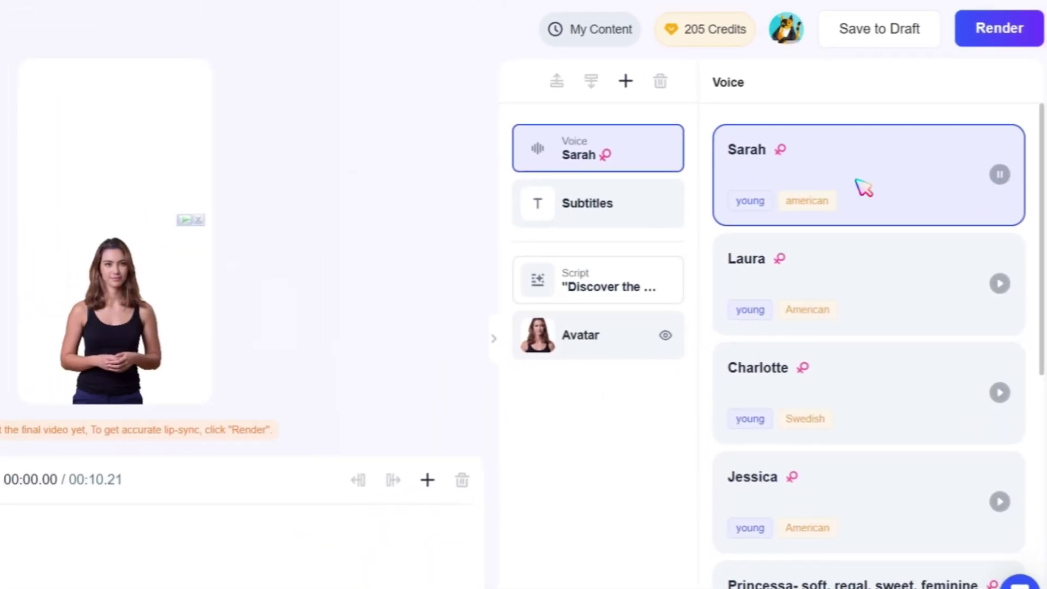
- Turn on Display Subtitles, check the script, and render the video
{"action": "left_click", "coordinate": [616, 205]}
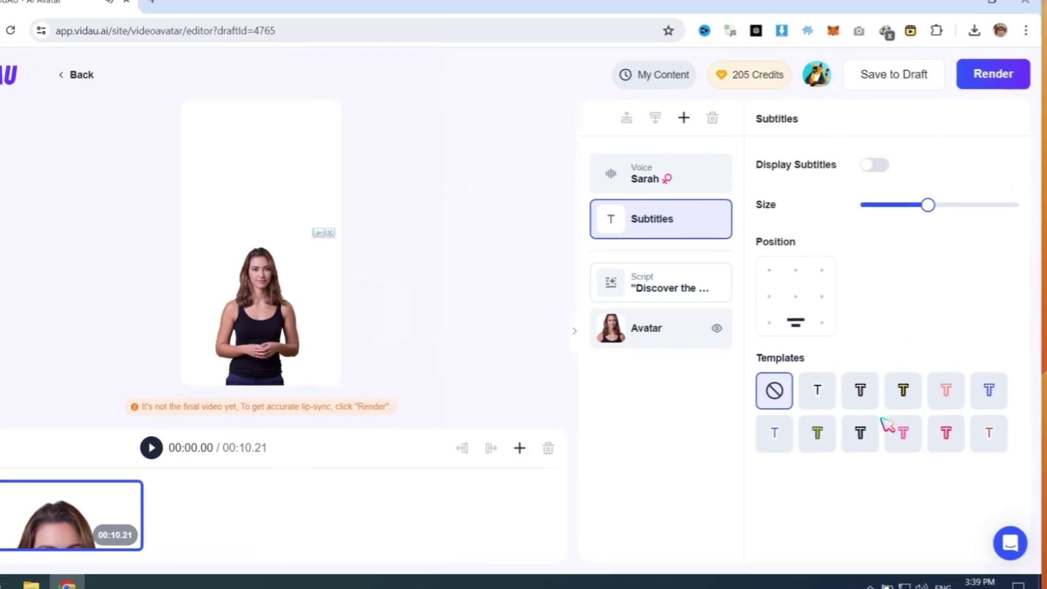
{"action": "left_click", "coordinate": [880, 167]}
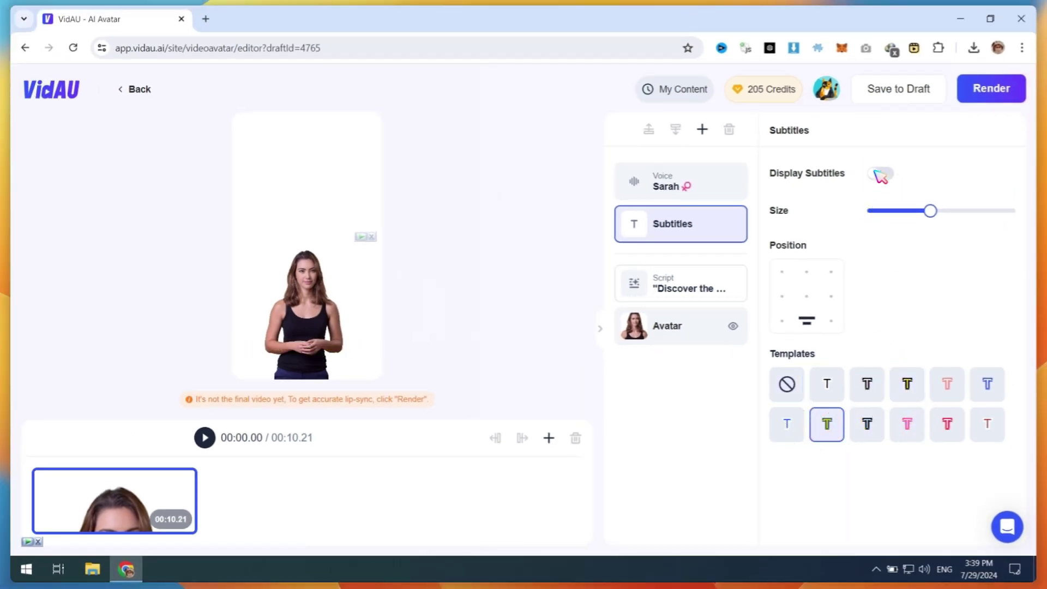
{"action": "left_click", "coordinate": [693, 281]}
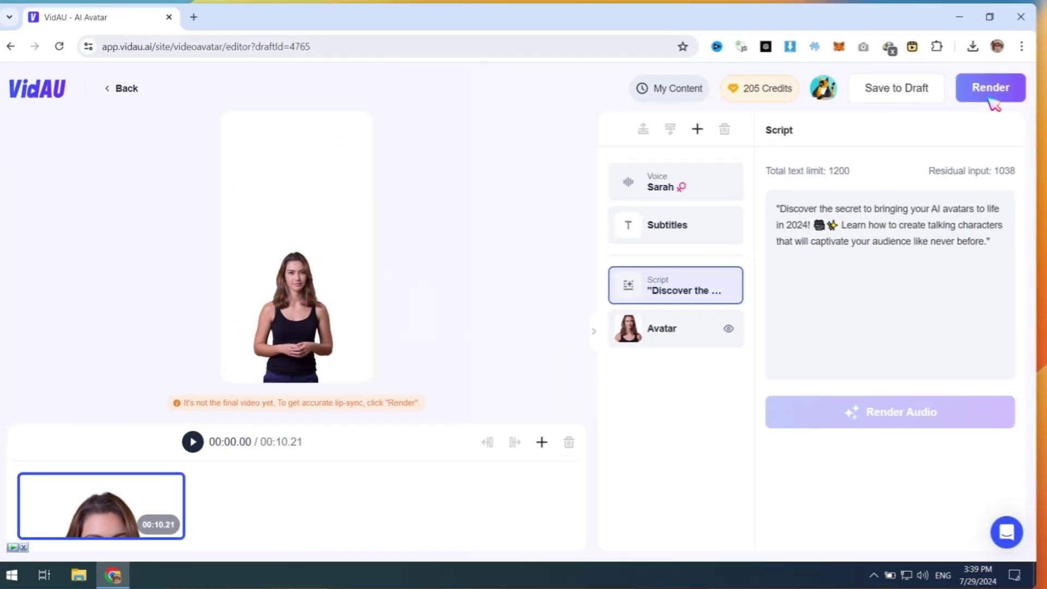
{"action": "left_click", "coordinate": [989, 97]}
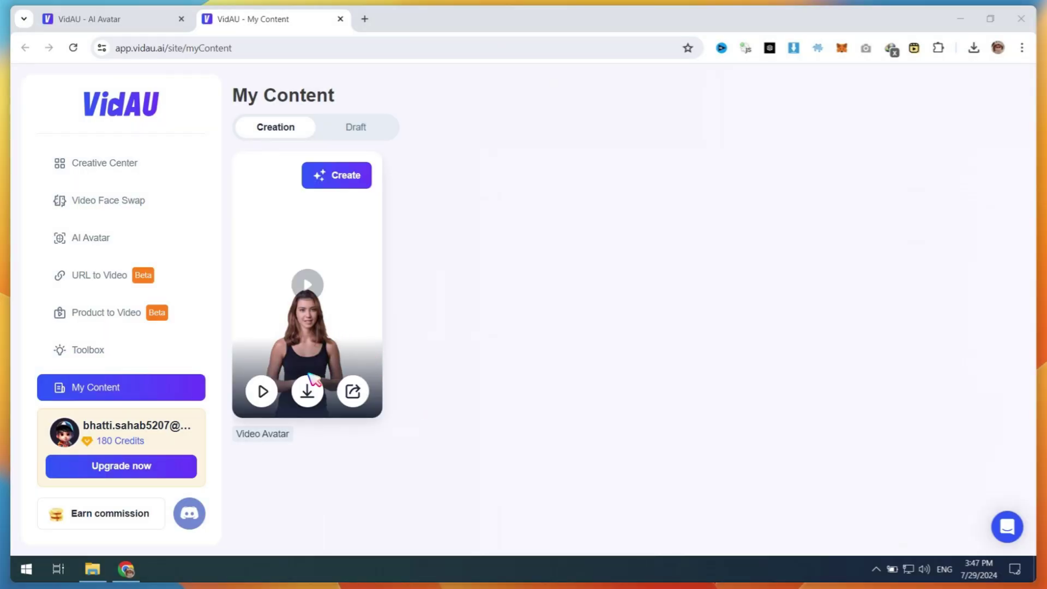
- Download the rendered Video Avatar from My Content
{"action": "left_click", "coordinate": [313, 396]}
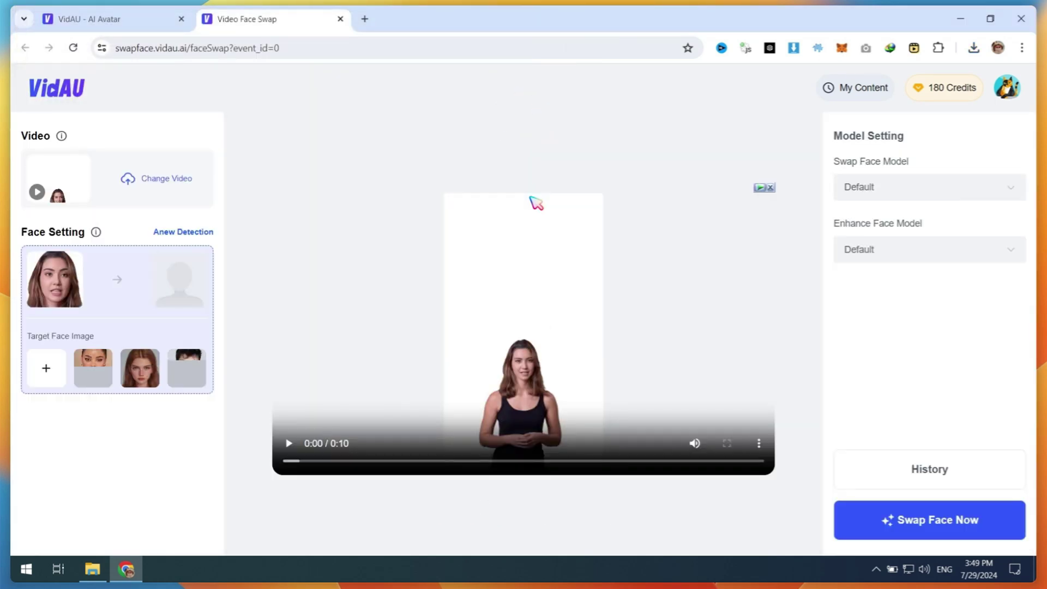
- Upload Untitled design.png and set it as the target face image
{"action": "left_click", "coordinate": [186, 368]}
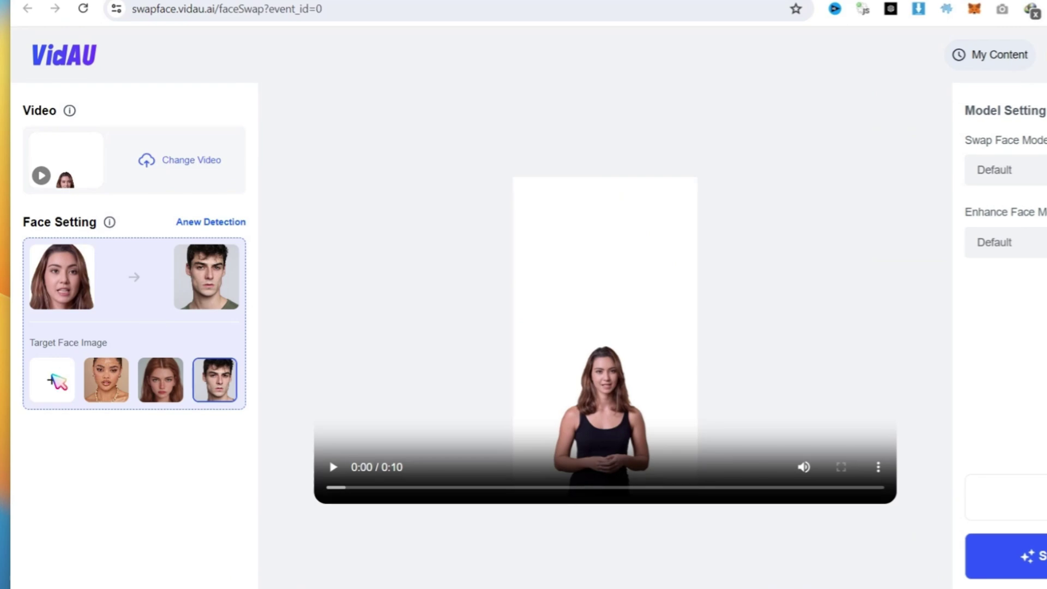
{"action": "left_click", "coordinate": [52, 378]}
{"action": "scroll", "coordinate": [349, 219], "scroll_direction": "down", "scroll_amount": 5}
{"action": "left_click", "coordinate": [436, 197]}
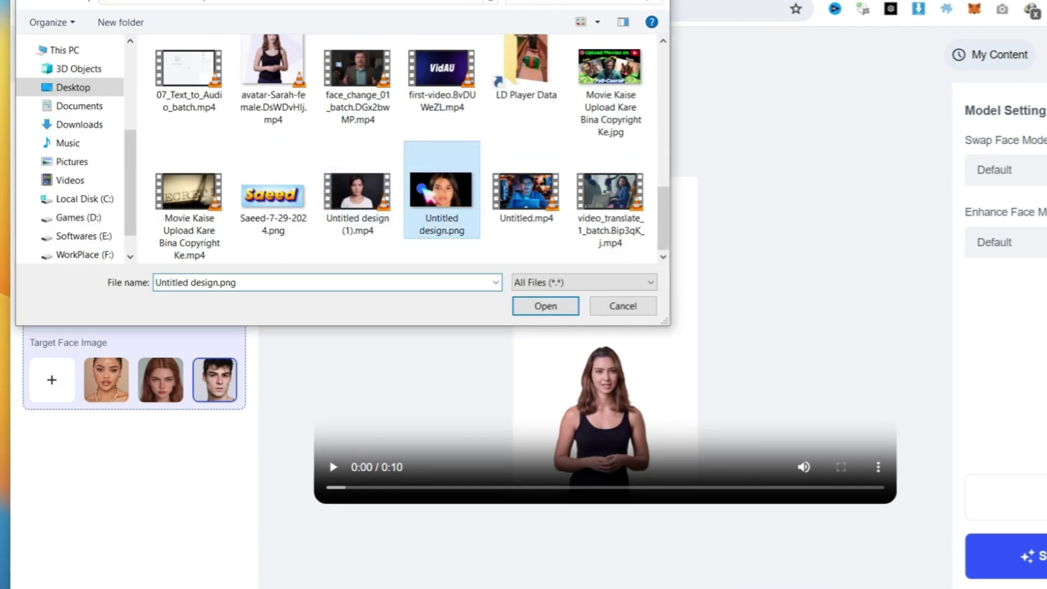
{"action": "double_click", "coordinate": [431, 195]}
{"action": "left_click", "coordinate": [47, 416]}
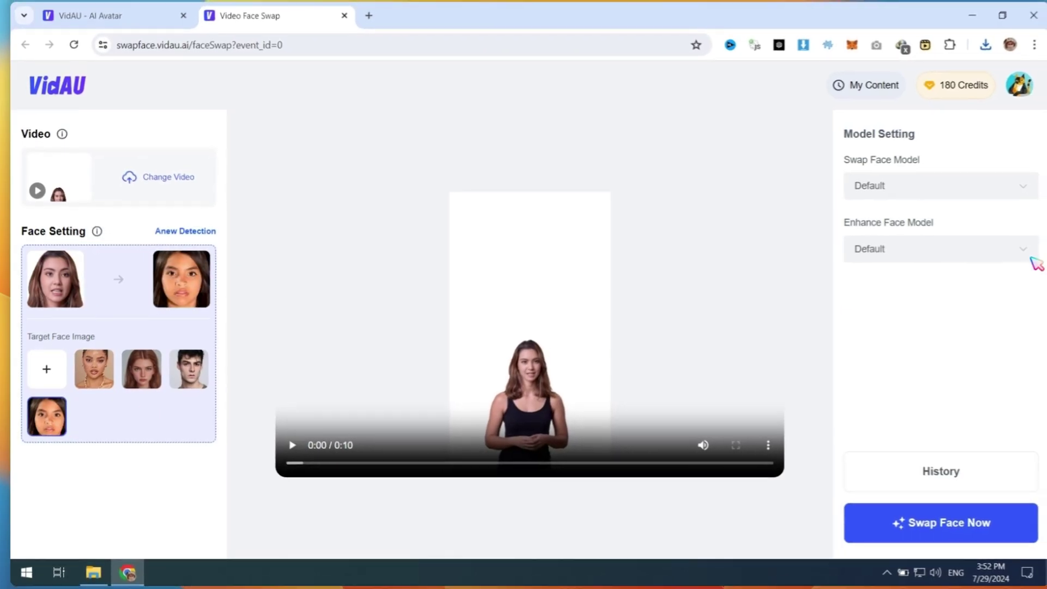
- Set the Swap and Enhance Face Models to Higher quality
{"action": "left_click", "coordinate": [968, 185]}
{"action": "left_click", "coordinate": [930, 248]}
{"action": "left_click", "coordinate": [929, 250]}
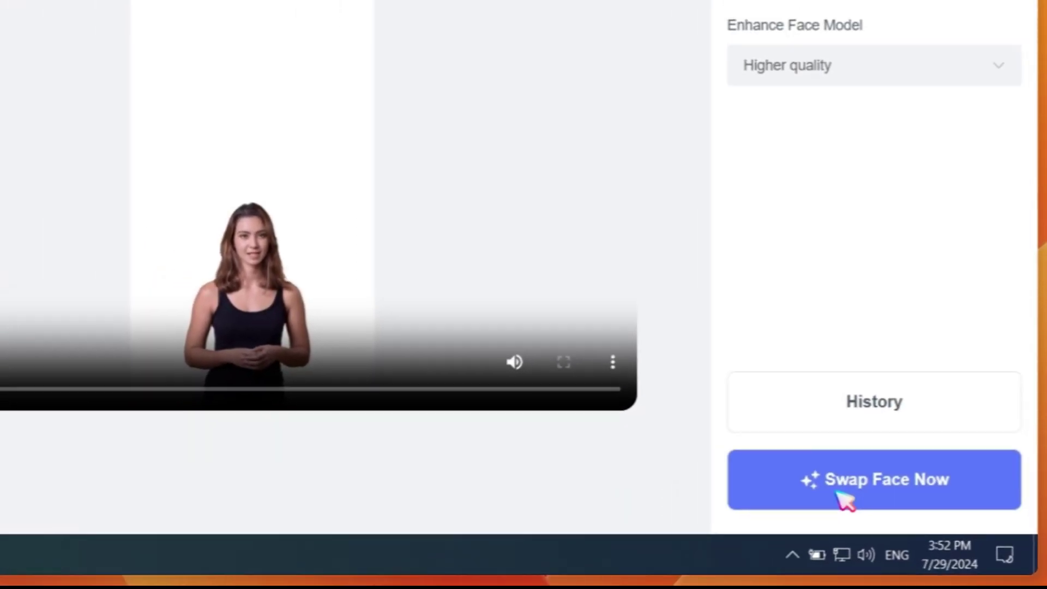
- Start the face swap, bringing up the 25-credit cost confirmation
{"action": "left_click", "coordinate": [825, 524]}
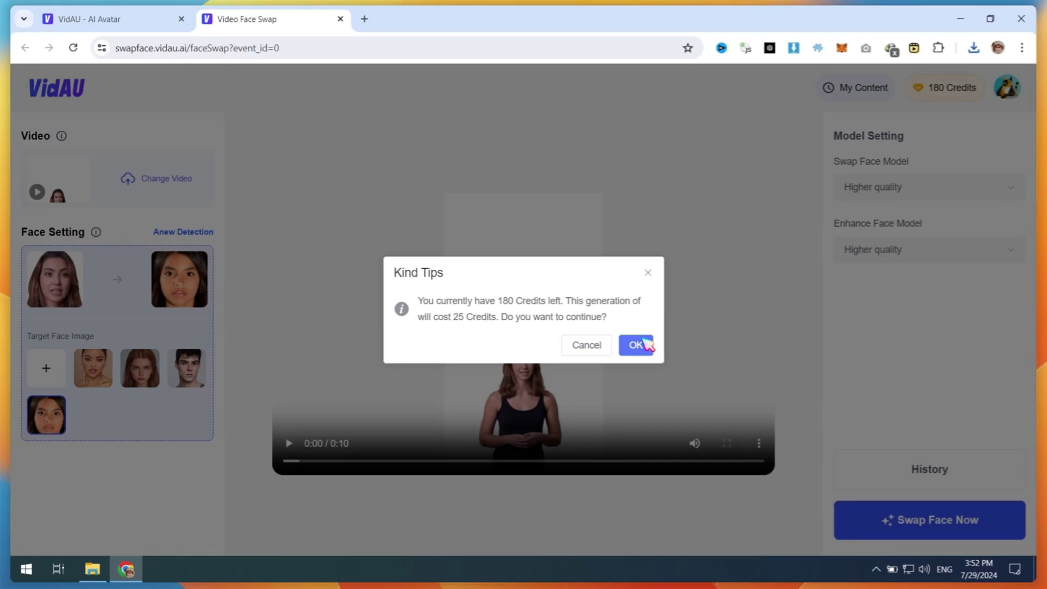